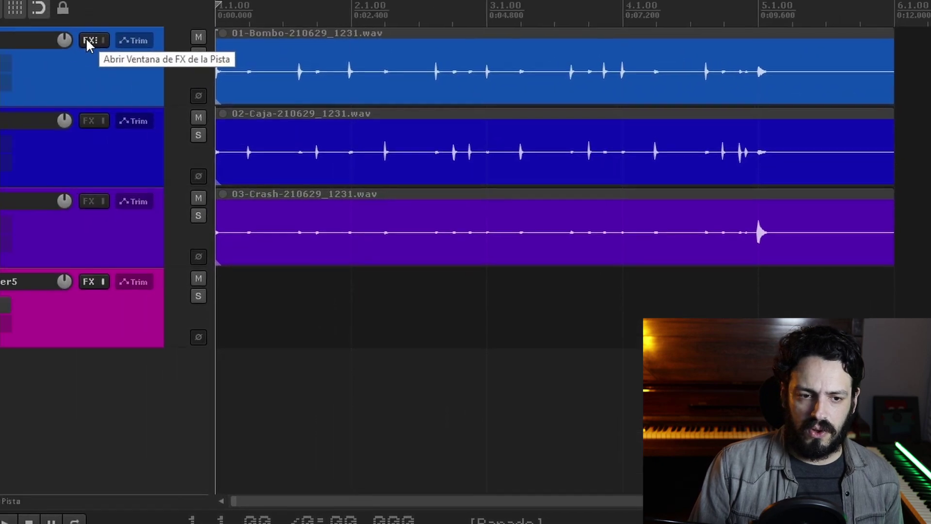
- Add the ReaGate plugin from the Gate category to the Bombo track
left_click(90, 40)
mouse_move(216, 107)
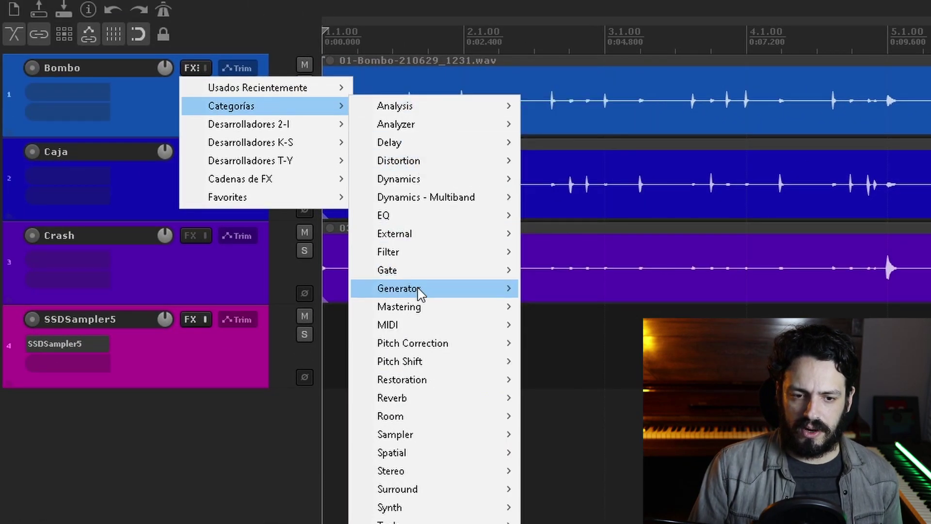
mouse_move(422, 272)
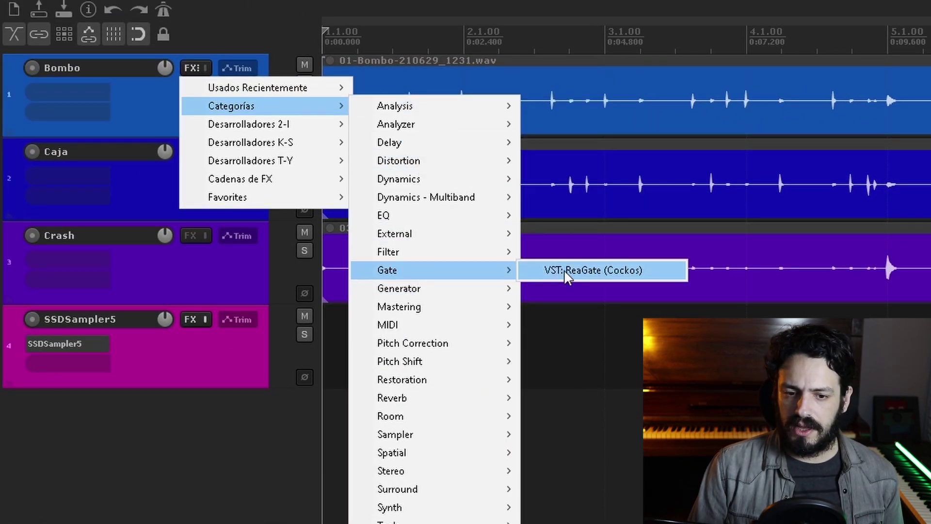
left_click(606, 272)
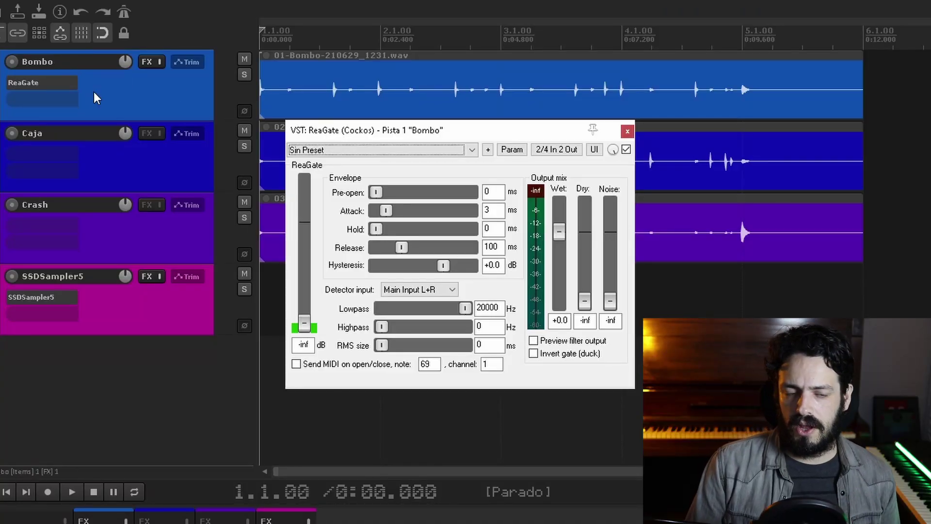
- Solo the Bombo track, turn on repeat and set its ReaGate threshold to -15.3 dB during playback
left_click(244, 75)
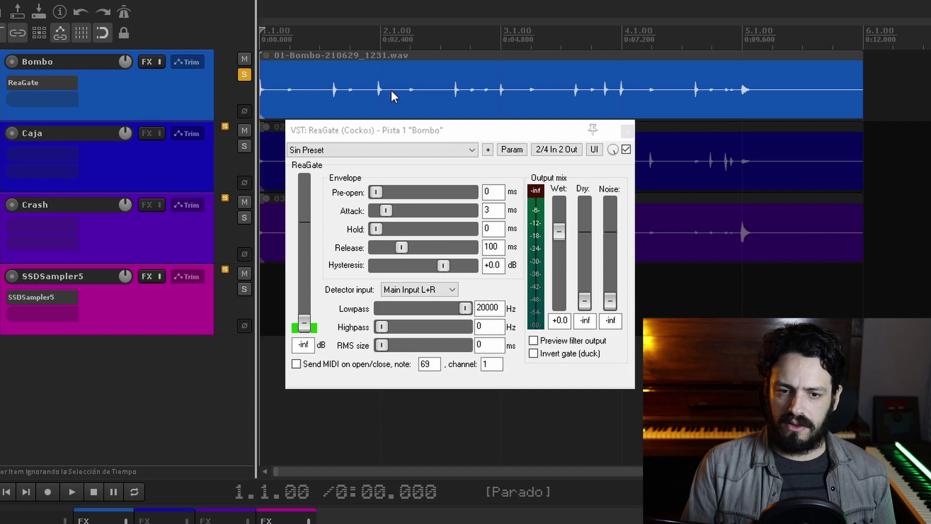
left_click(448, 130)
key("r")
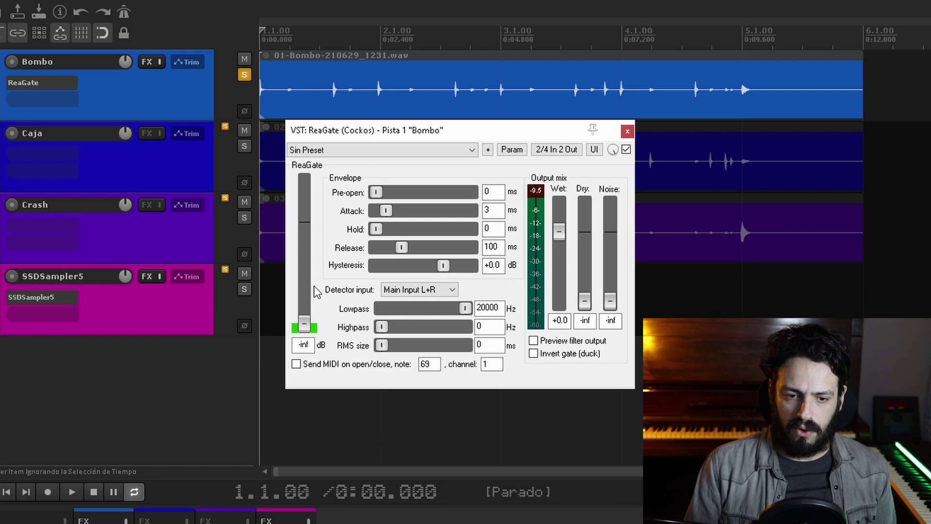
key("space")
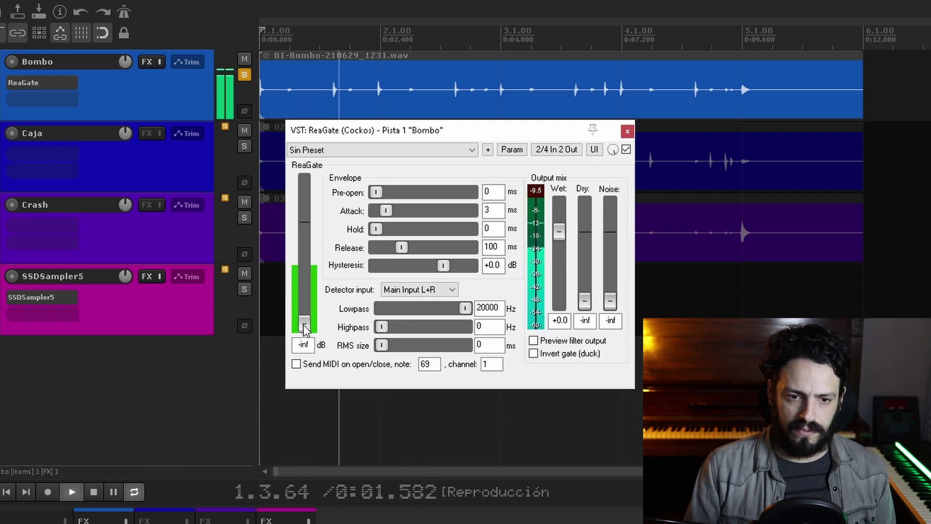
left_click_drag(305, 330, 310, 284)
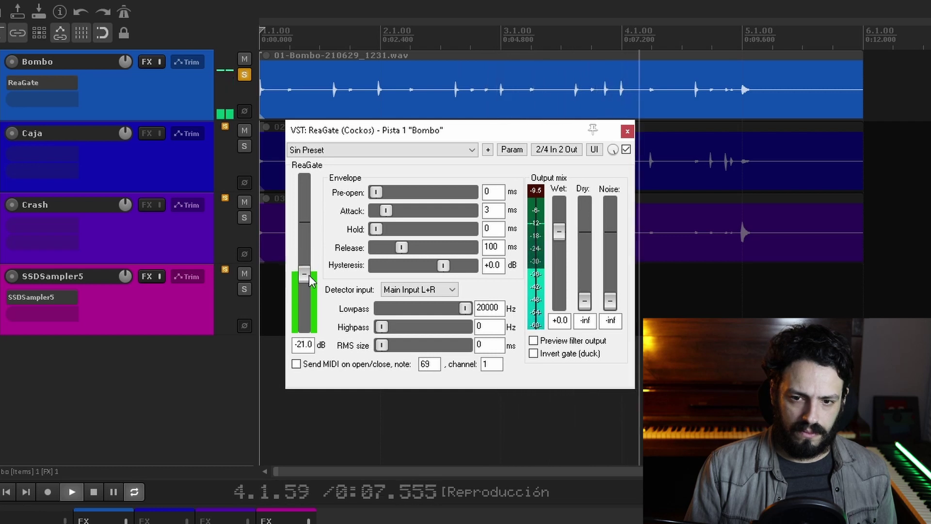
left_click_drag(311, 281, 310, 270)
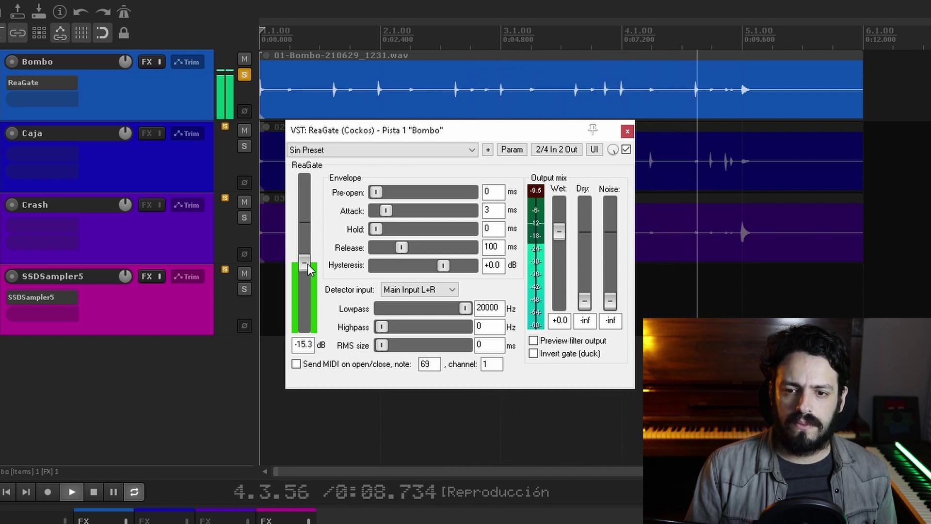
key("space")
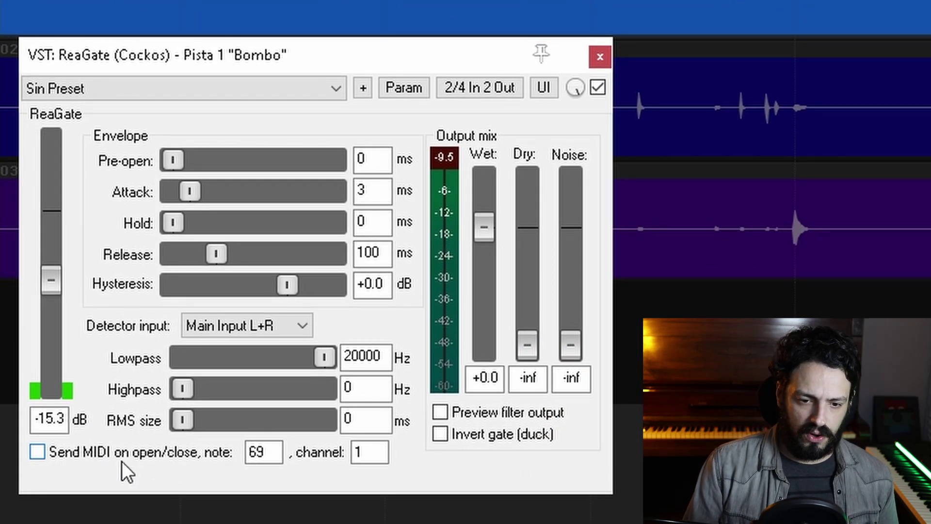
- Enable MIDI on open/close in Bombo's ReaGate and set note 36, using the Kick Center entry in the SSD5 note map
left_click(194, 452)
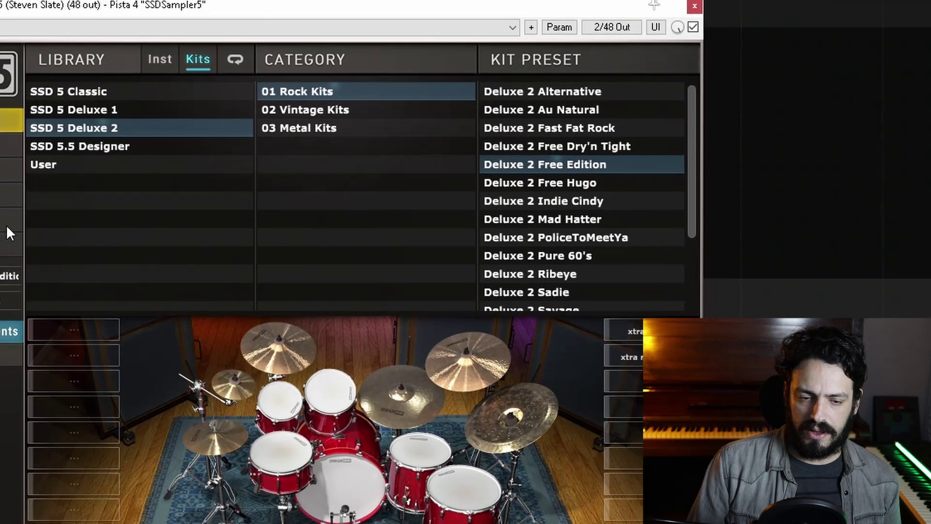
left_click(49, 188)
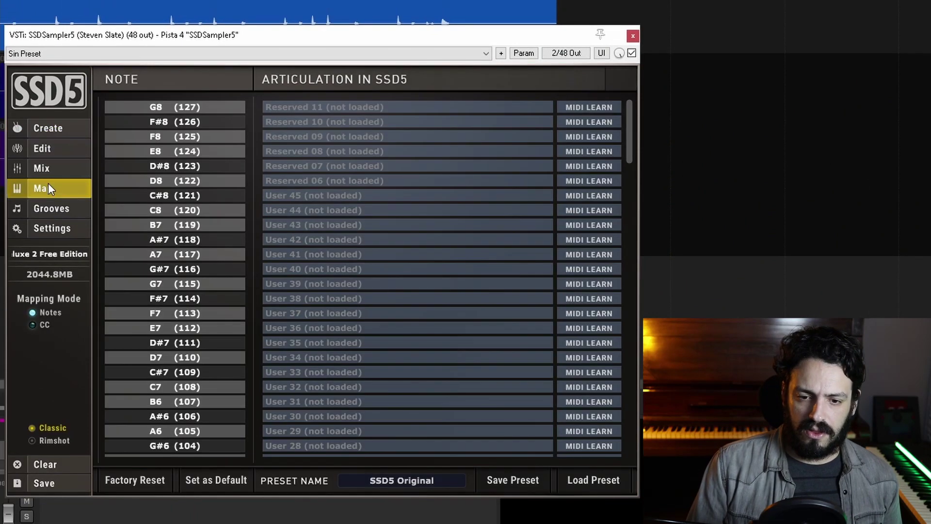
left_click_drag(627, 124, 630, 331)
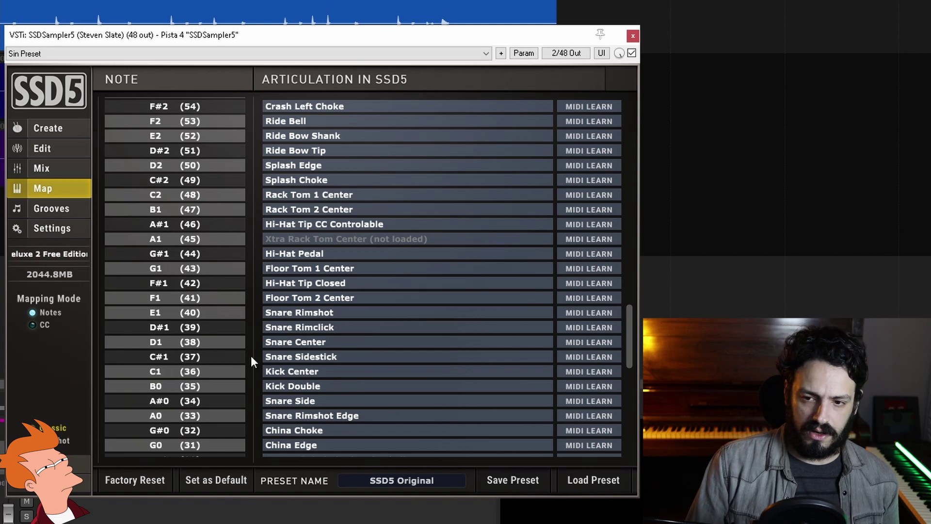
left_click(633, 35)
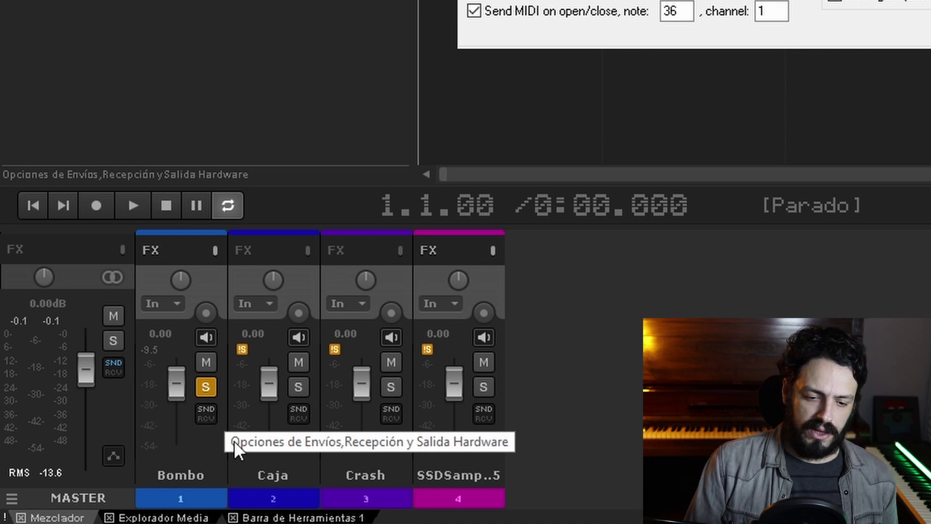
- Create a send from Bombo to SSDSampler5 with its audio set to Ninguno, keeping MIDI on Todos
left_click_drag(486, 415, 486, 417)
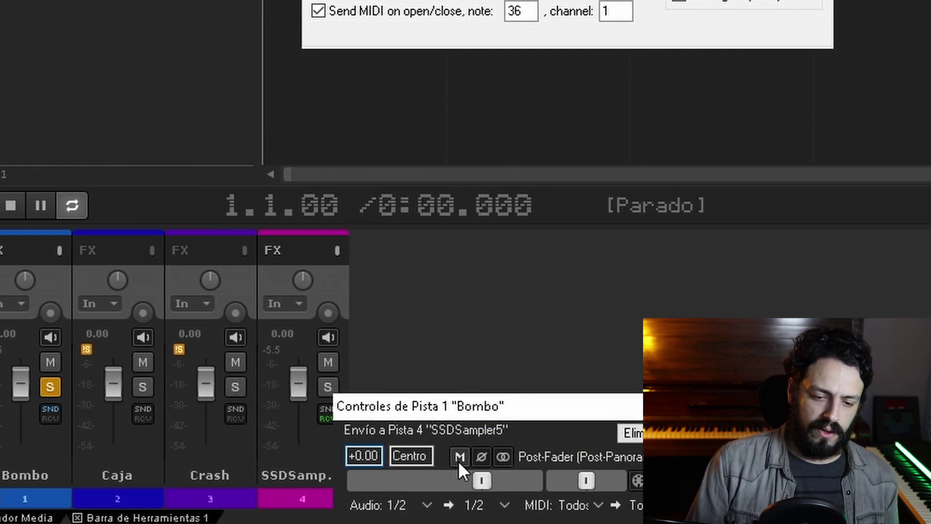
left_click(362, 507)
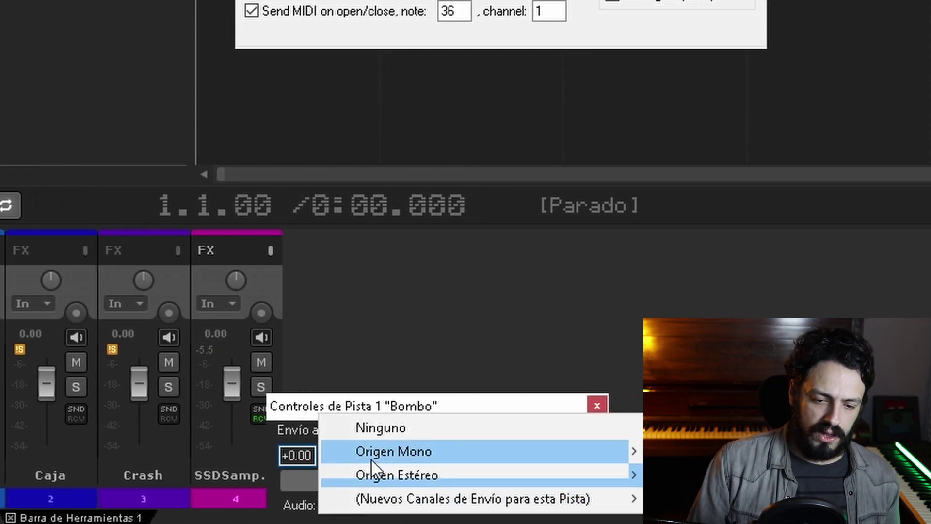
left_click(379, 425)
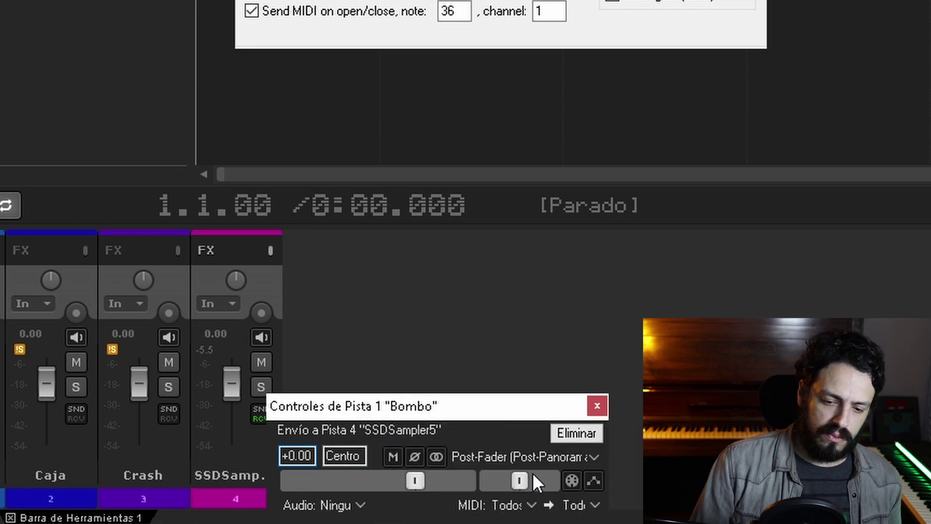
left_click(597, 406)
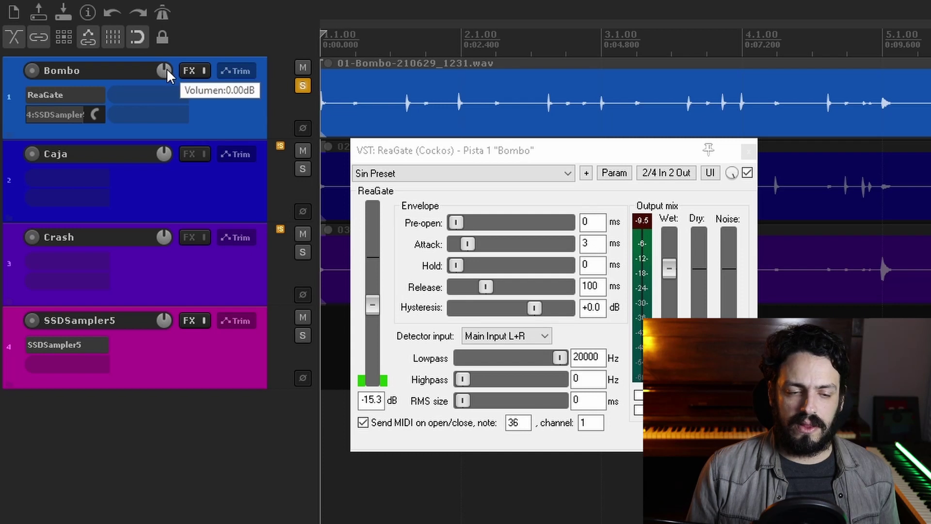
- Lower the Bombo track's volume to -inf and play the loop to check the triggered kick, closing ReaGate when done
left_click_drag(164, 70, 163, 126)
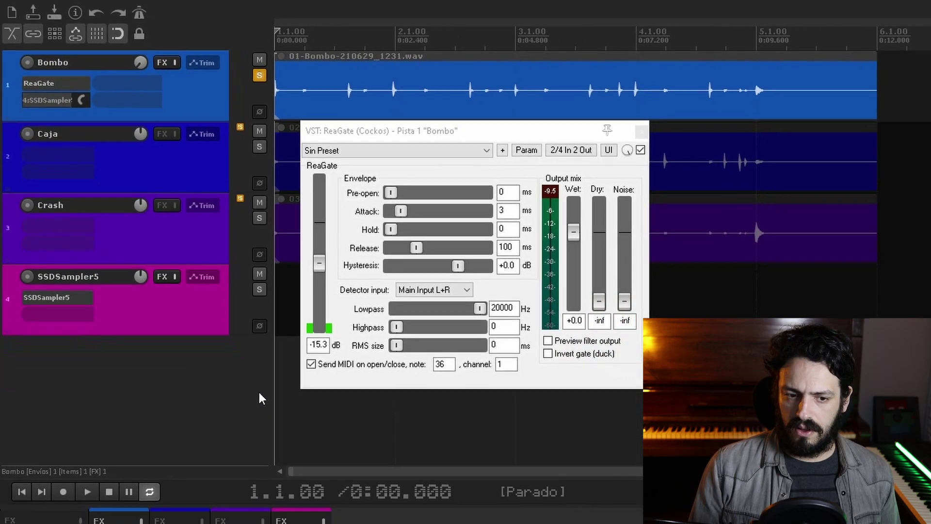
key("space")
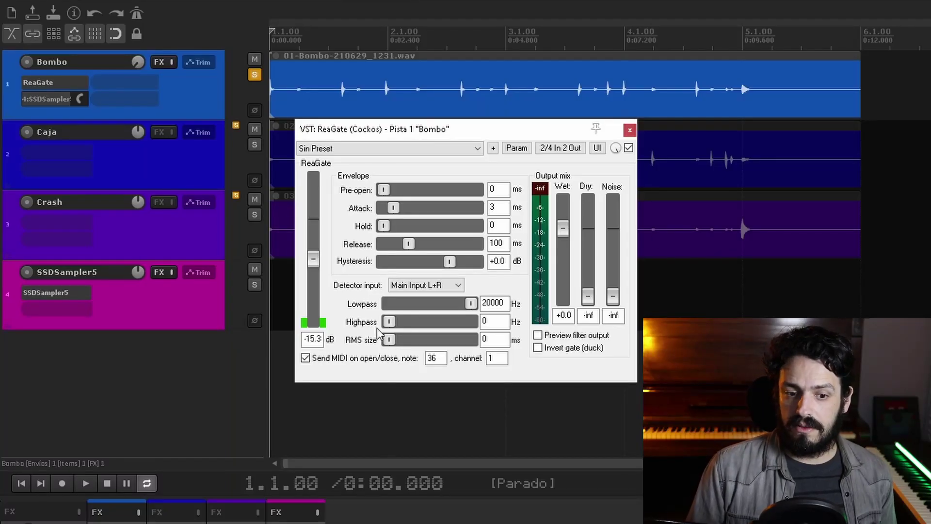
left_click(629, 130)
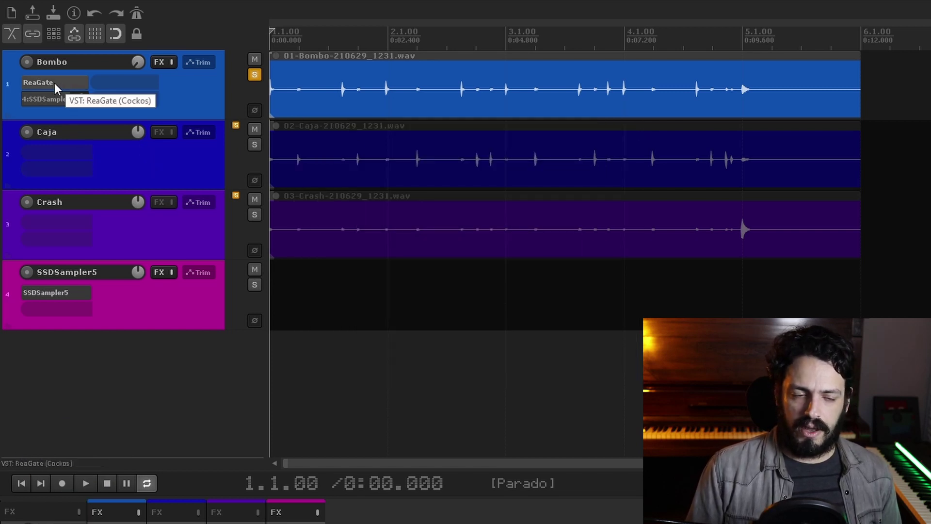
- Copy Bombo's ReaGate to the Caja track and open the copy for editing
left_click_drag(63, 155, 64, 154)
left_click(63, 154)
left_click_drag(216, 12, 466, 153)
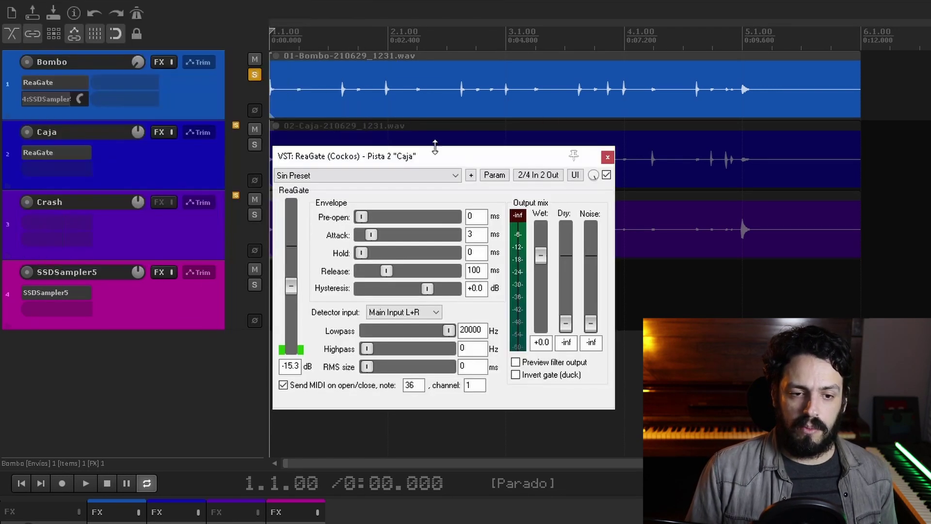
- Solo Caja instead of Bombo, set its ReaGate threshold to -17.7 dB during playback and its MIDI note to 38
left_click(254, 74)
left_click(254, 144)
left_click_drag(343, 160, 355, 200)
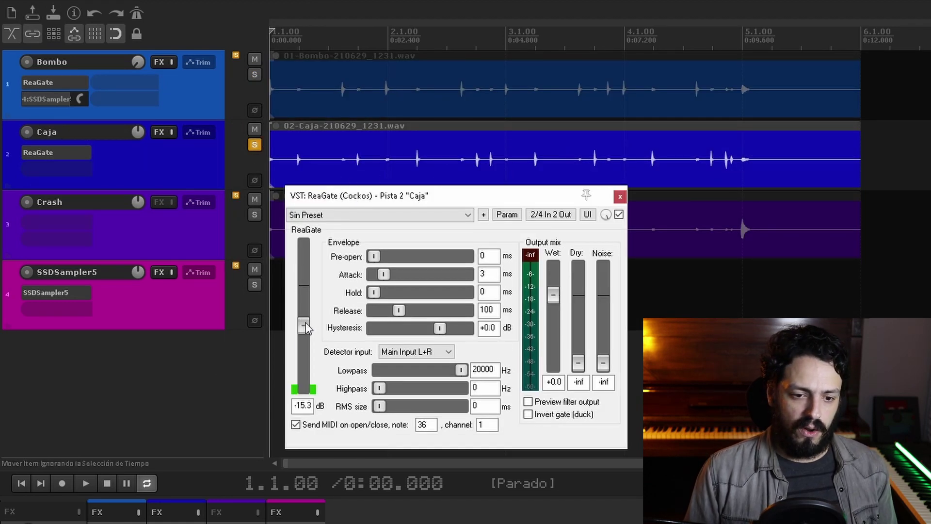
key("space")
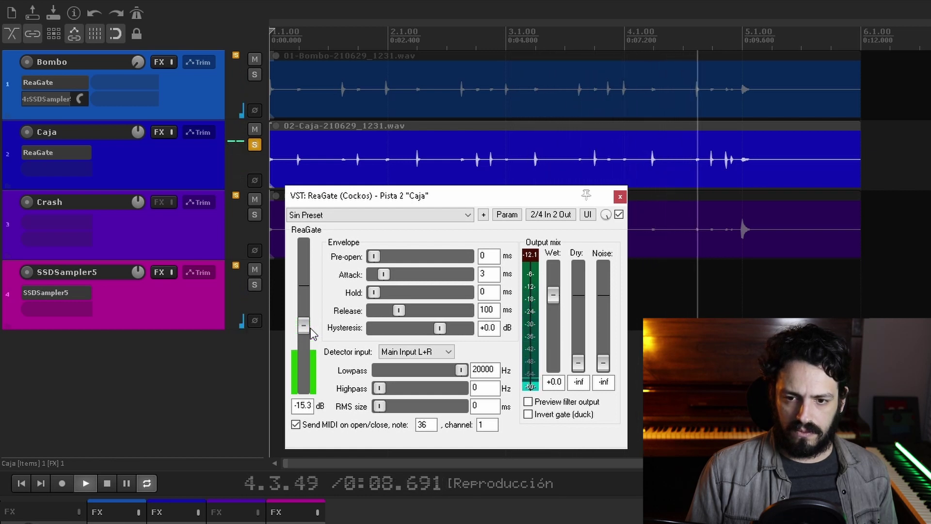
left_click(625, 151)
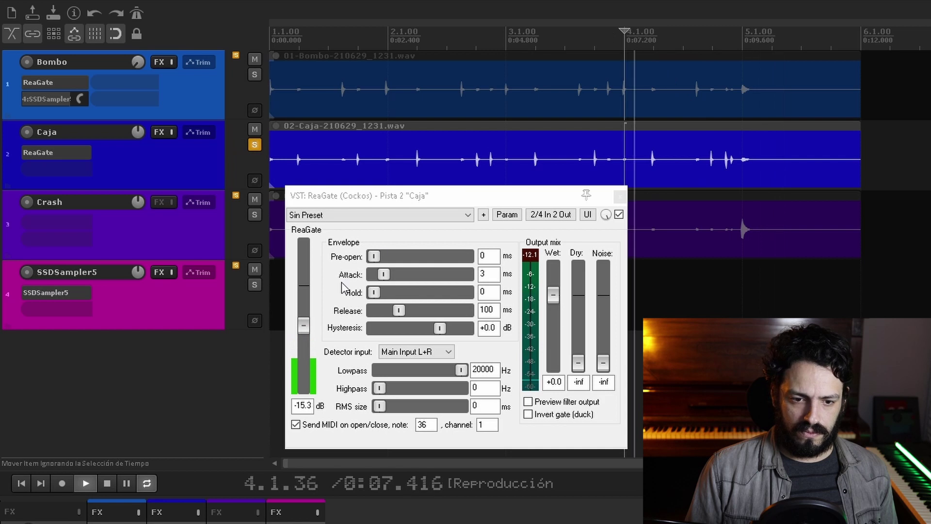
left_click_drag(304, 325, 307, 332)
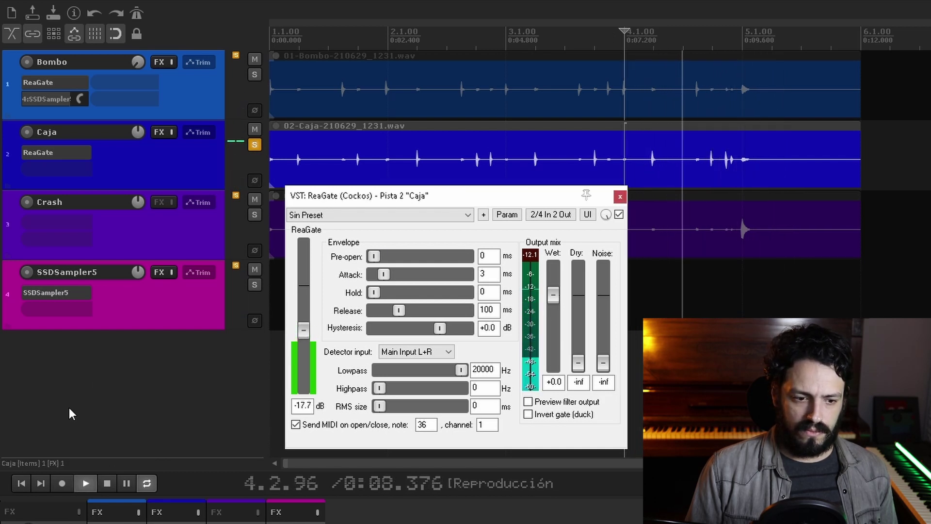
left_click(22, 483)
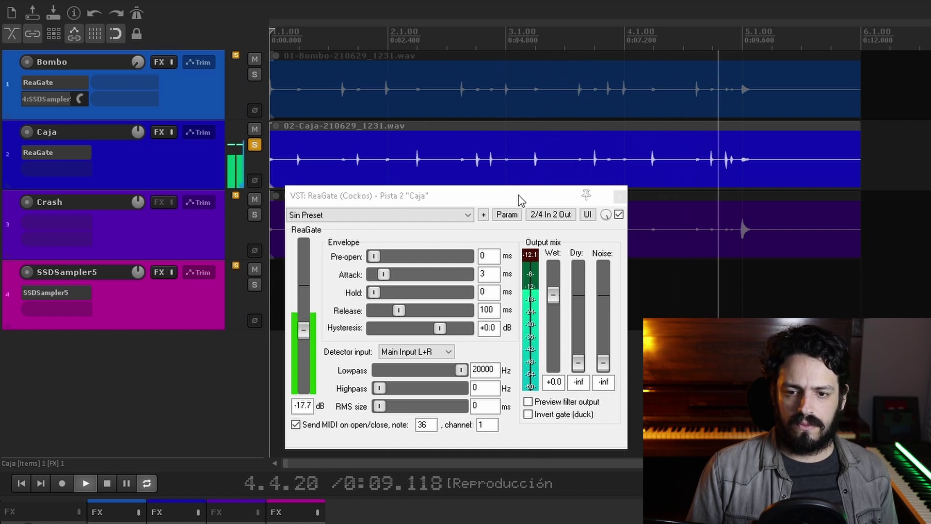
key("space")
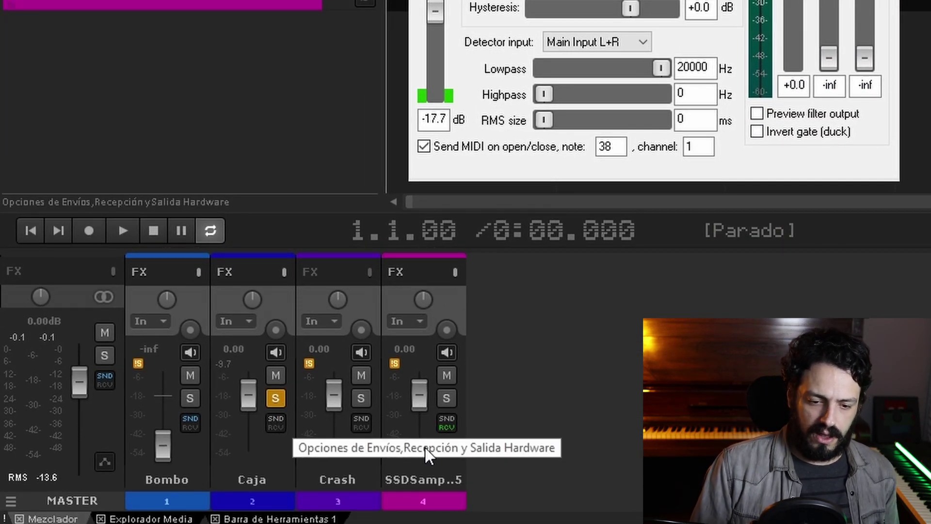
- Create a send from Caja to SSDSampler5 with its audio set to Ninguno, keeping MIDI on Todos
left_click(449, 425)
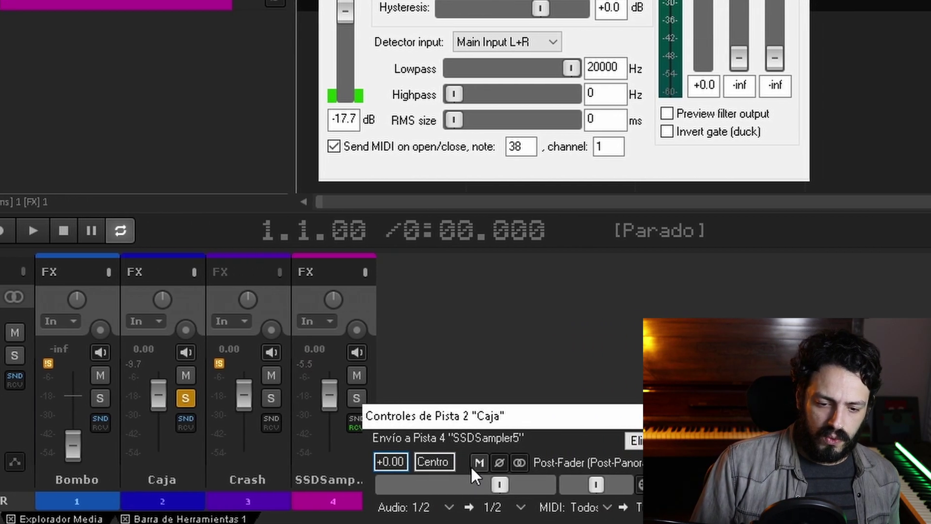
left_click(396, 507)
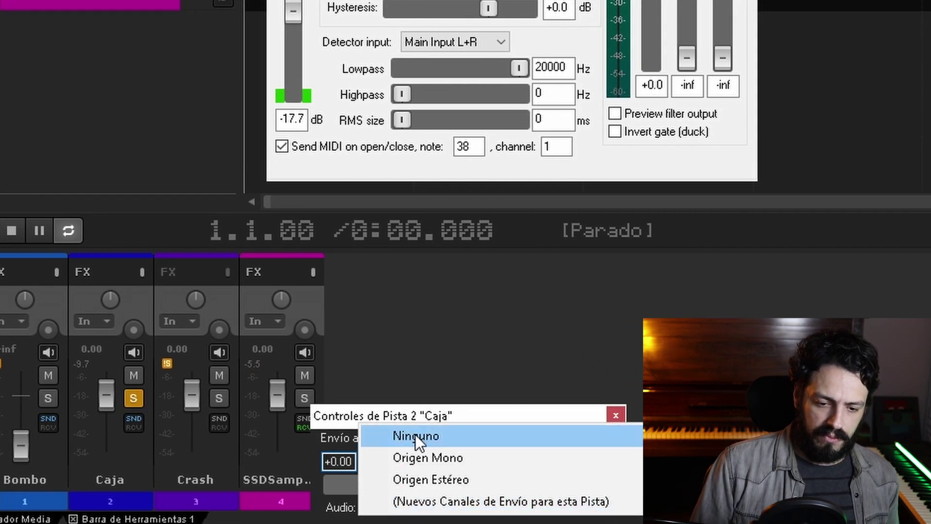
left_click(415, 434)
left_click(616, 415)
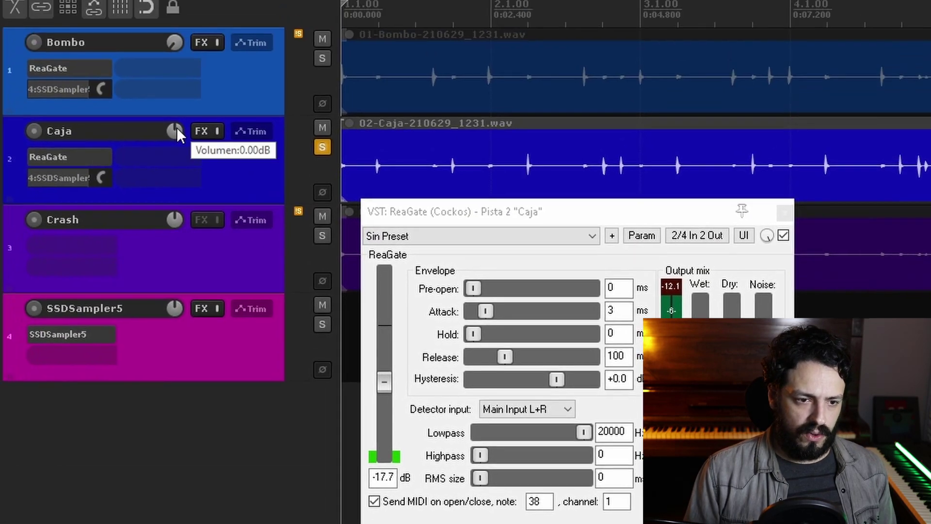
- Turn the Caja track's volume all the way down and play the loop to check the triggered snare
left_click_drag(173, 130, 170, 120)
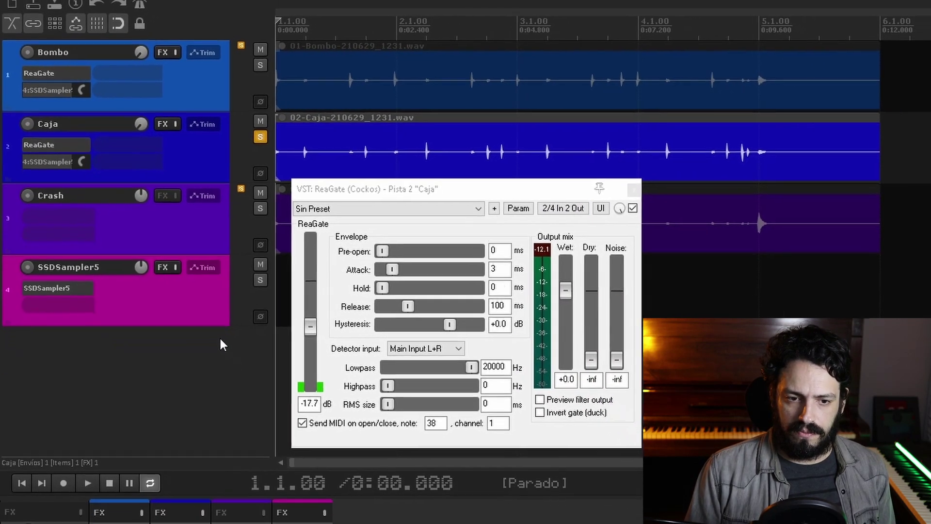
key("space")
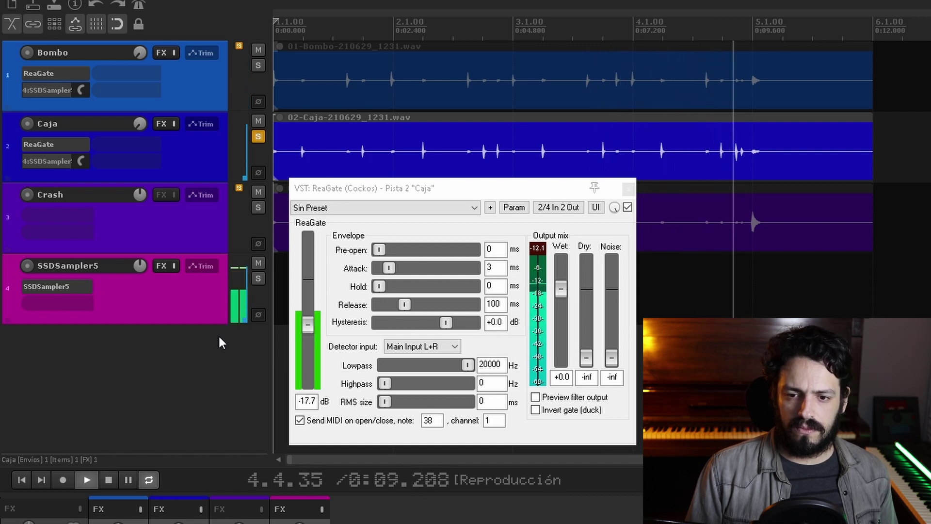
key("space")
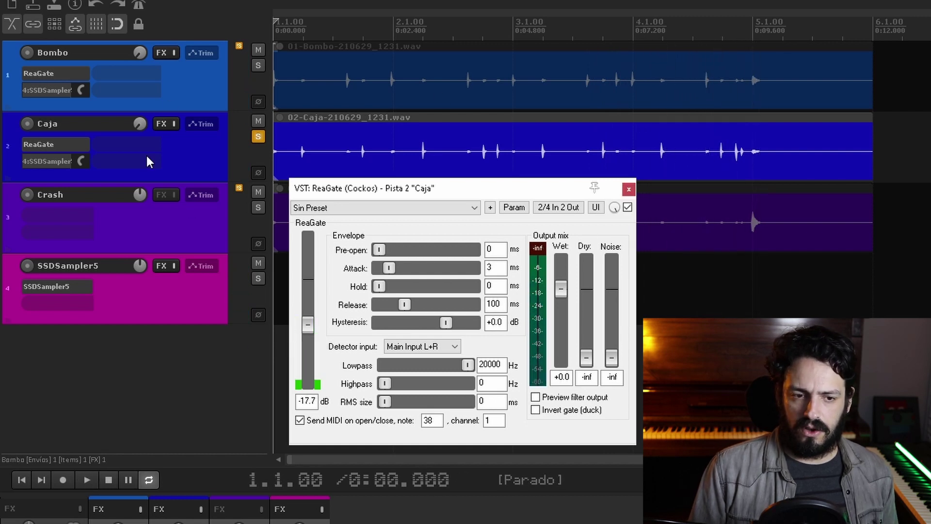
- Close Caja's gate settings, copy ReaGate to the Crash track and turn off Caja's solo
left_click(629, 189)
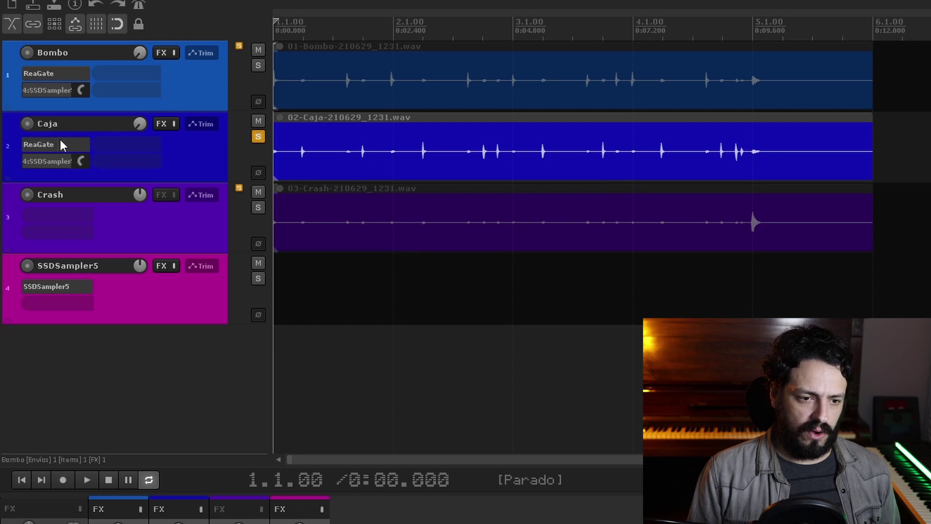
left_click(259, 138)
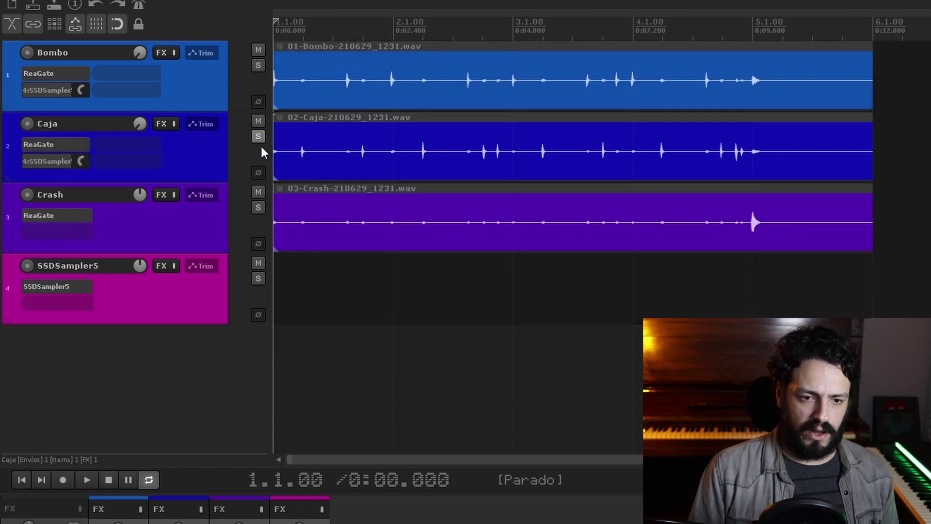
- Solo Crash, check its ReaGate threshold at -17.7 dB by playing the crash hit, and set its MIDI note to 55
left_click(258, 209)
left_click(48, 215)
left_click_drag(272, 11, 511, 283)
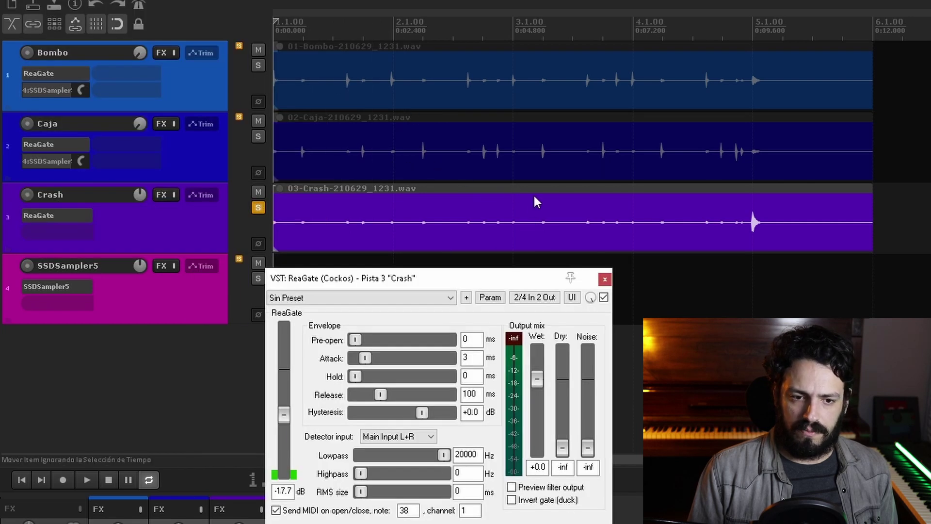
key("space")
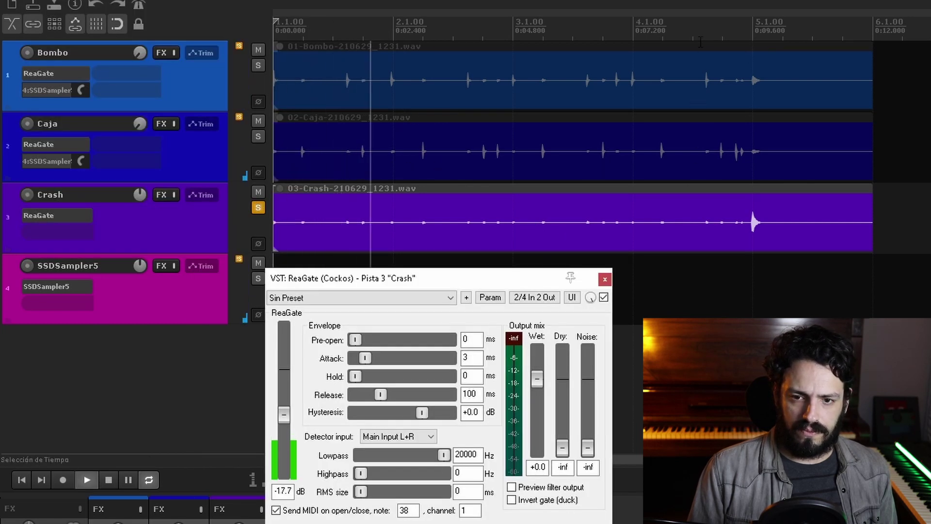
left_click(701, 33)
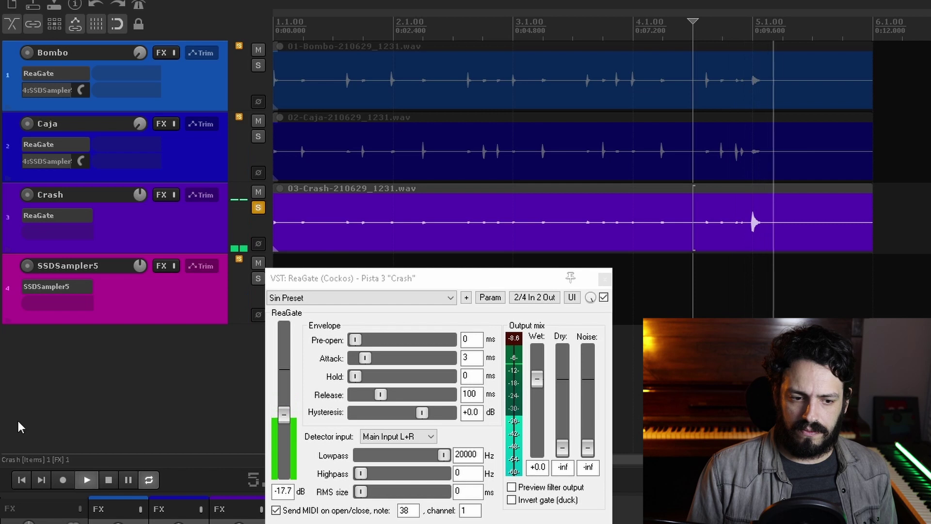
left_click(22, 480)
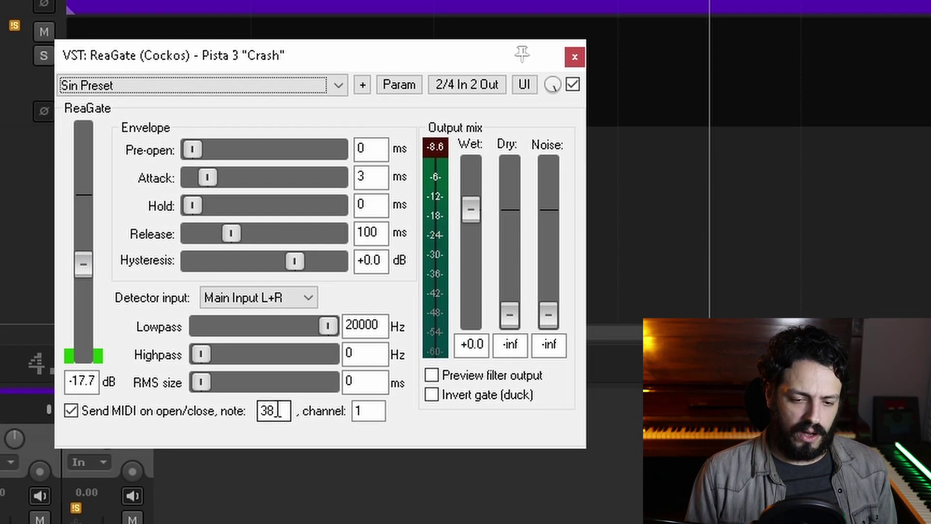
double_click(310, 439)
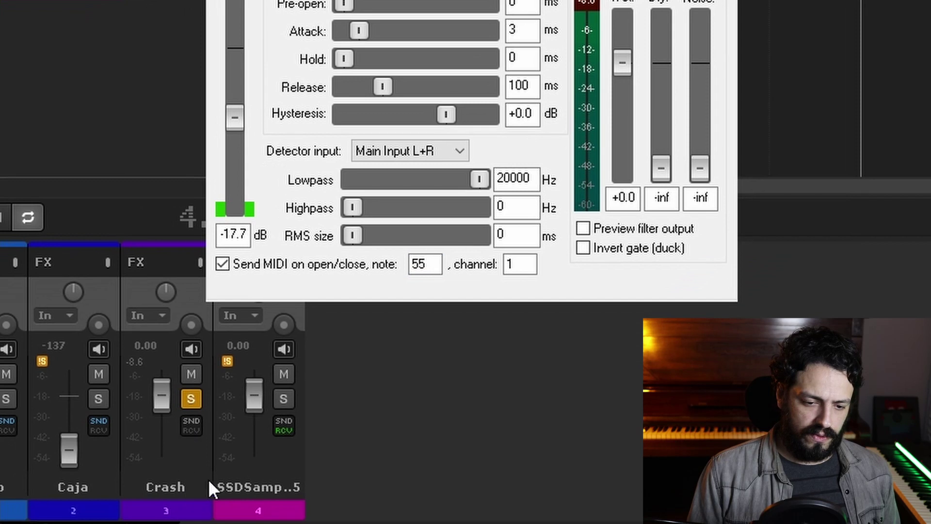
- Create a send from Crash to SSDSampler5 with its audio set to Ninguno, keeping MIDI on Todos
left_click_drag(283, 429, 284, 429)
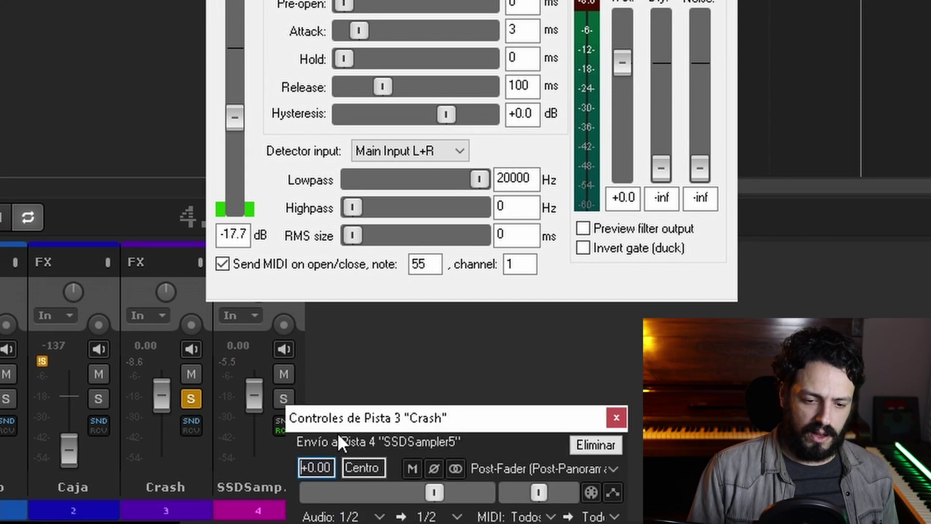
left_click(381, 518)
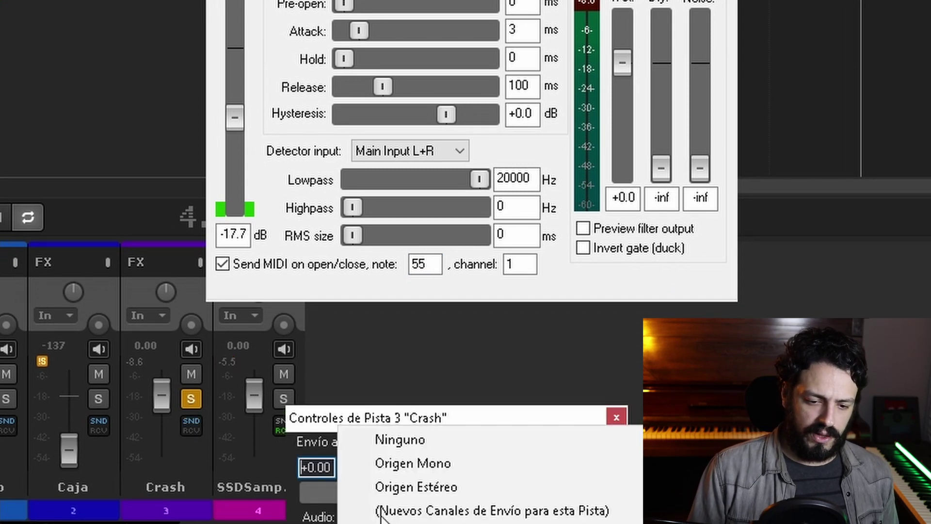
left_click(406, 436)
left_click(617, 416)
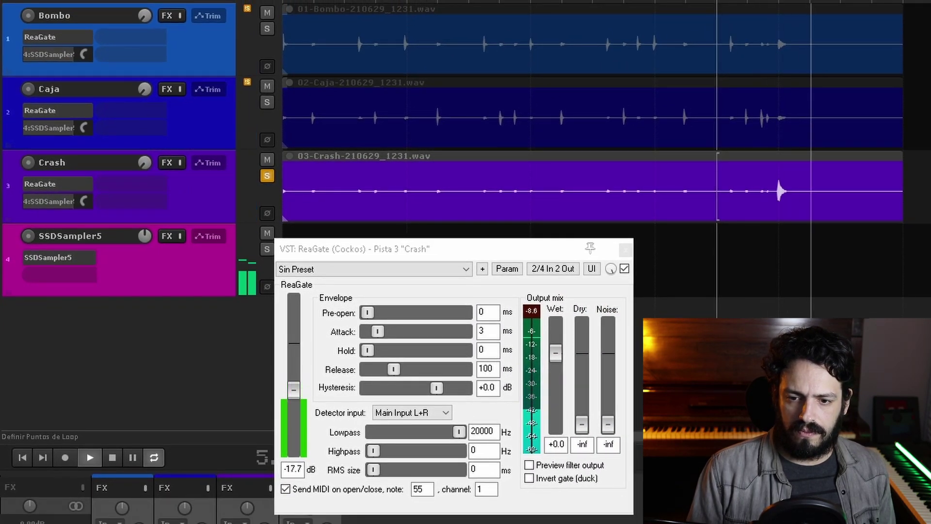
- Close Crash's gate settings, turn off its solo and play the loop to check all the triggered drums together
key("space")
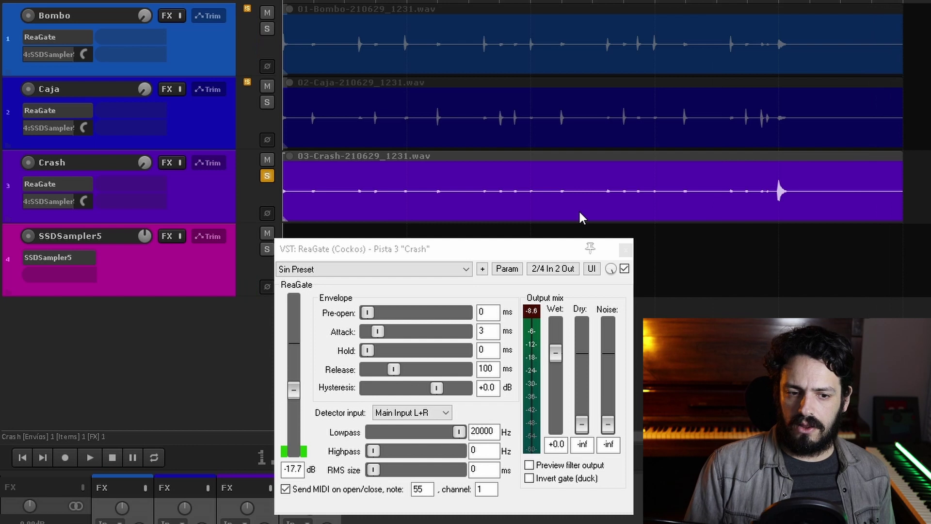
left_click(624, 250)
left_click(266, 176)
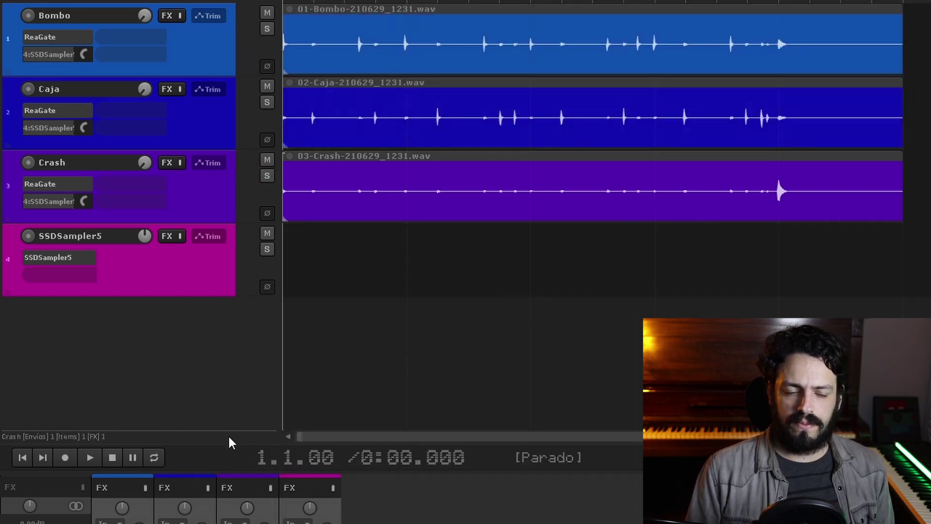
key("space")
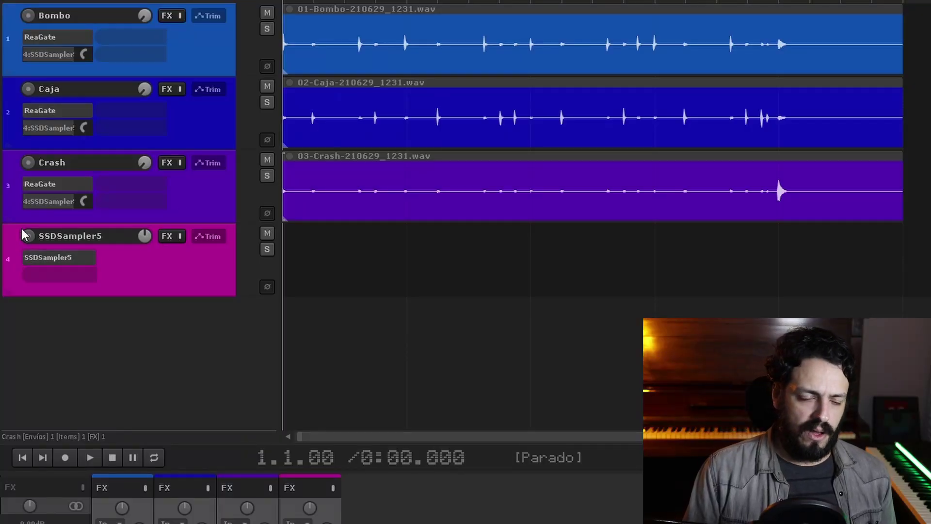
- Set the SSDSampler5 track's recording mode to MIDI output (Salida de Grabación: MIDI)
right_click(26, 236)
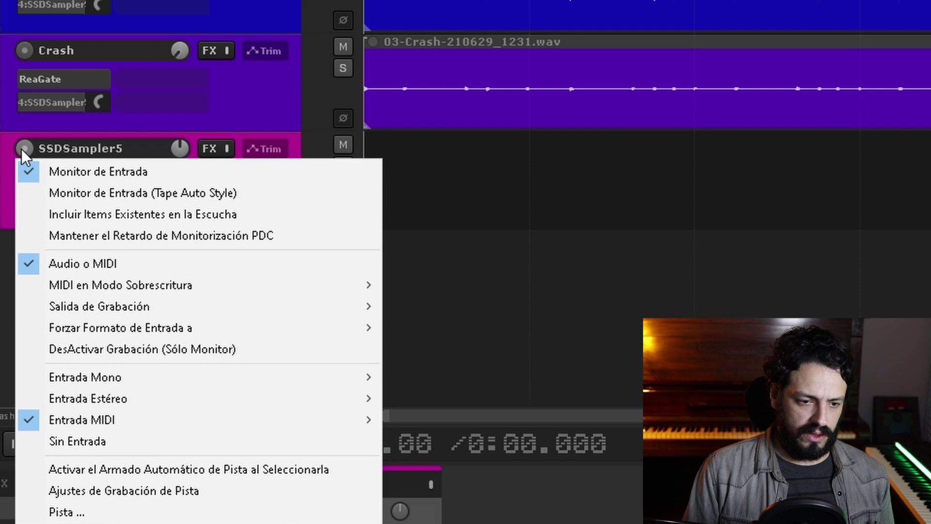
mouse_move(92, 299)
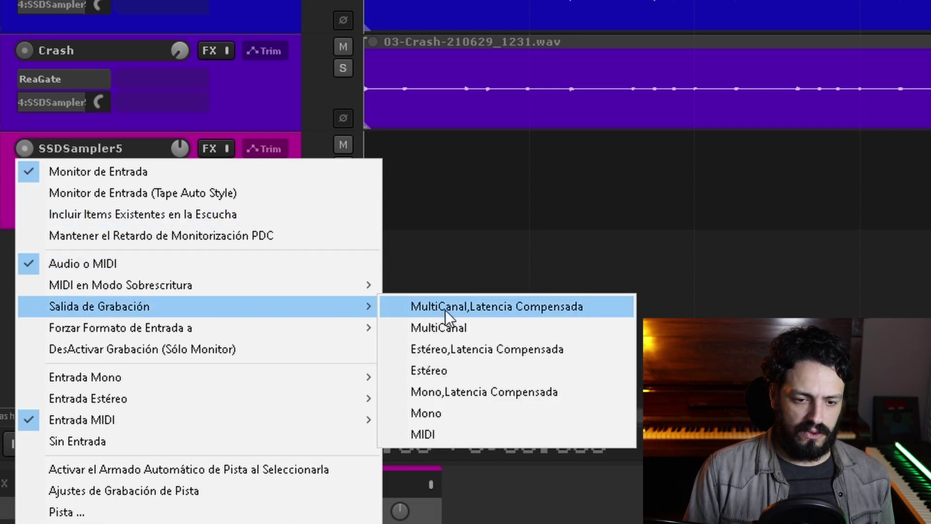
left_click(504, 437)
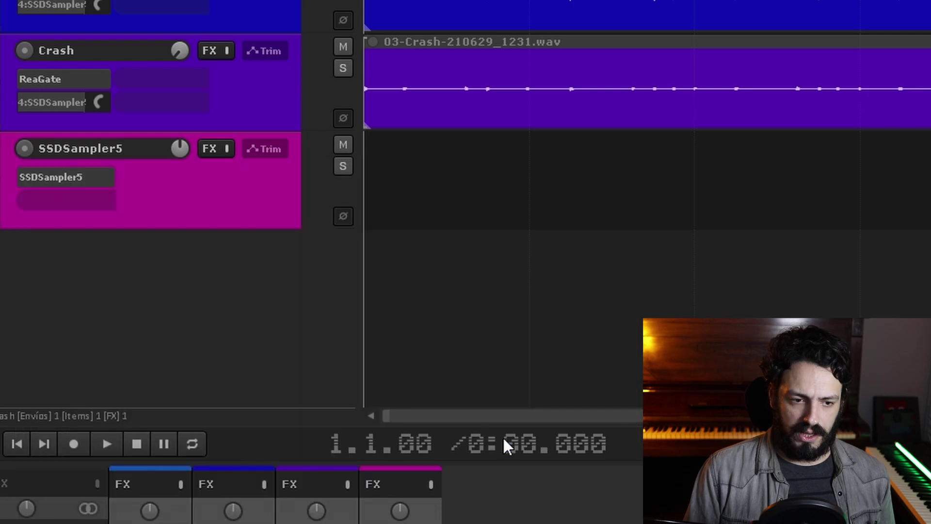
- Arm the SSDSampler5 track and record the triggered MIDI notes through the whole drum loop
left_click(25, 146)
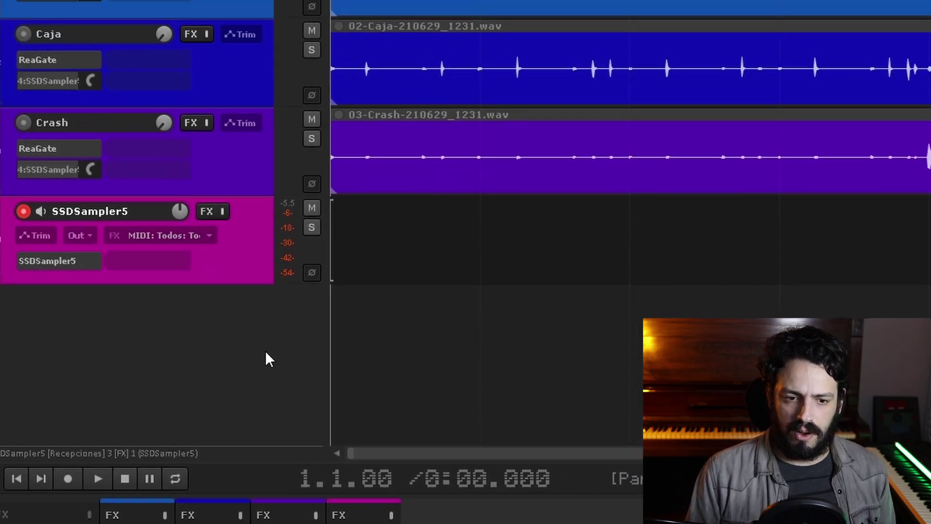
key("ctrl+r")
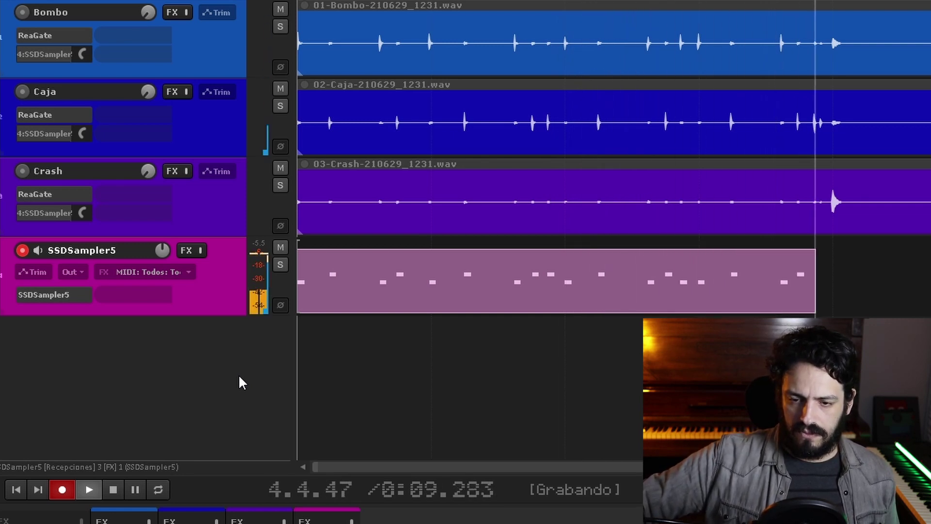
key("space")
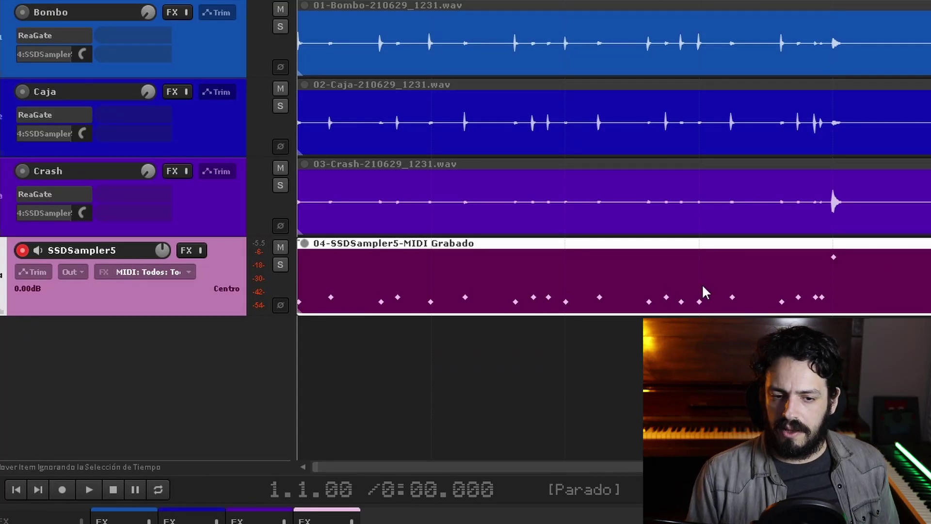
- Open the recorded MIDI item and quantize the position of all its notes to the grid at 62% intensity
double_click(342, 275)
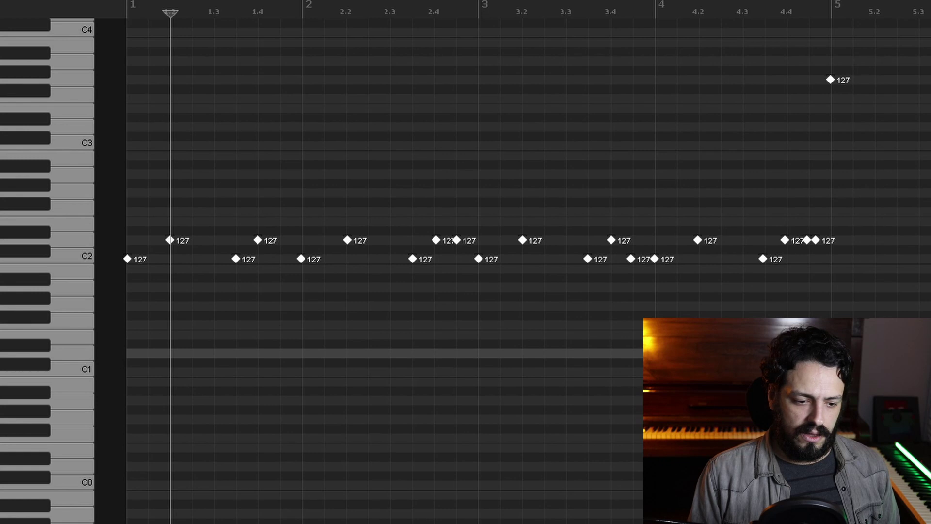
key("Home")
key("ctrl+a")
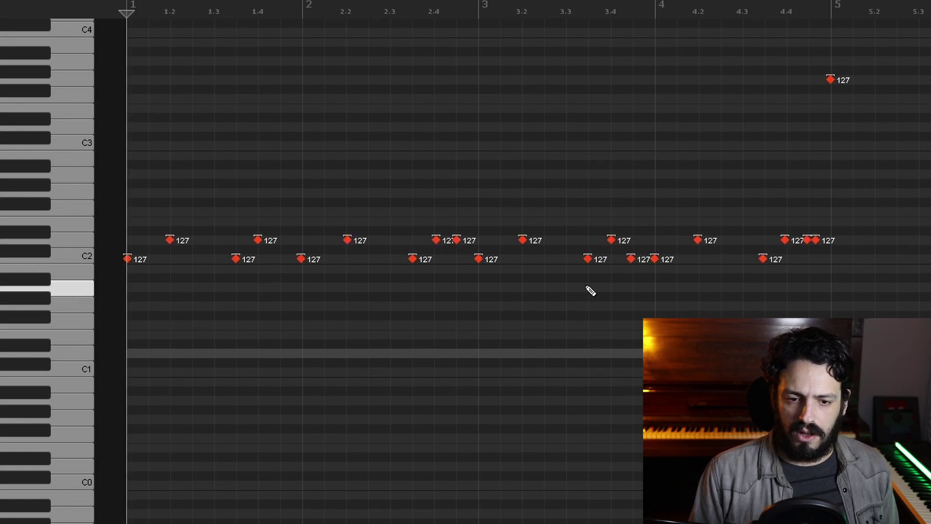
key("q")
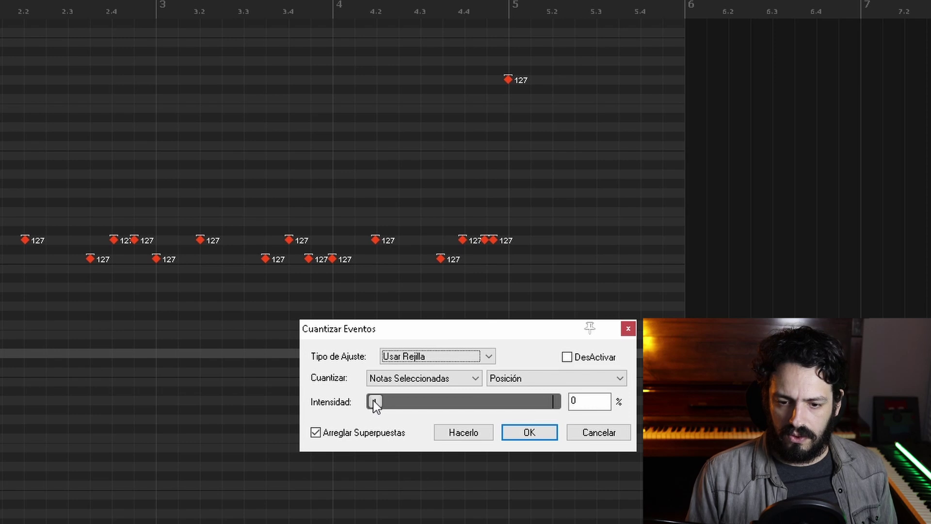
left_click_drag(374, 401, 408, 401)
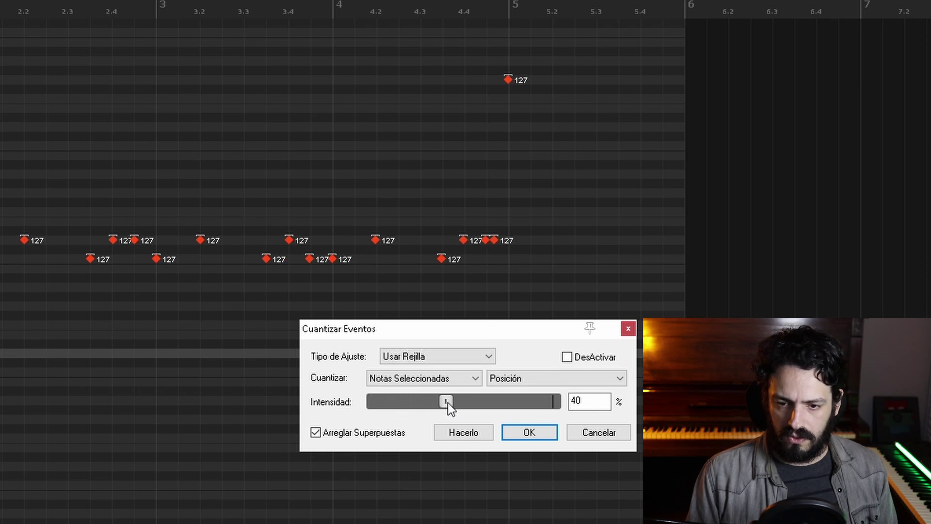
left_click_drag(476, 402, 487, 401)
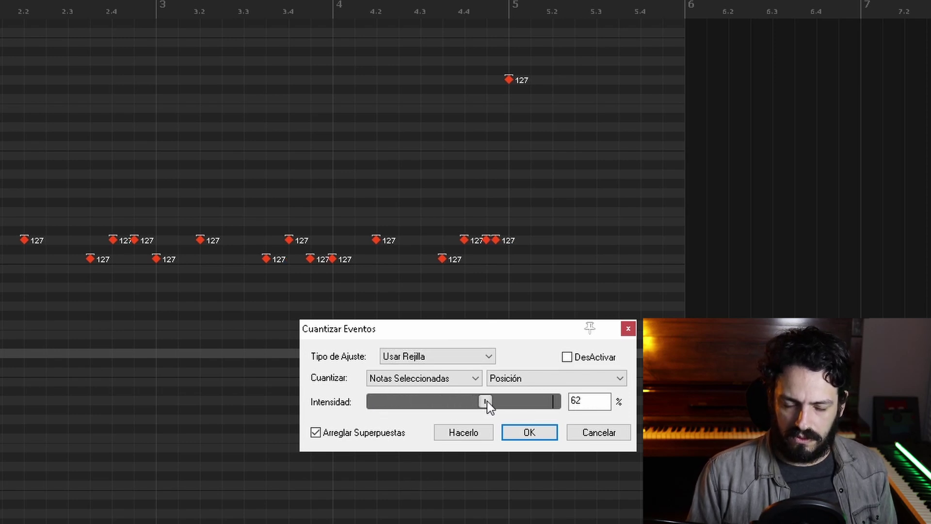
left_click(536, 439)
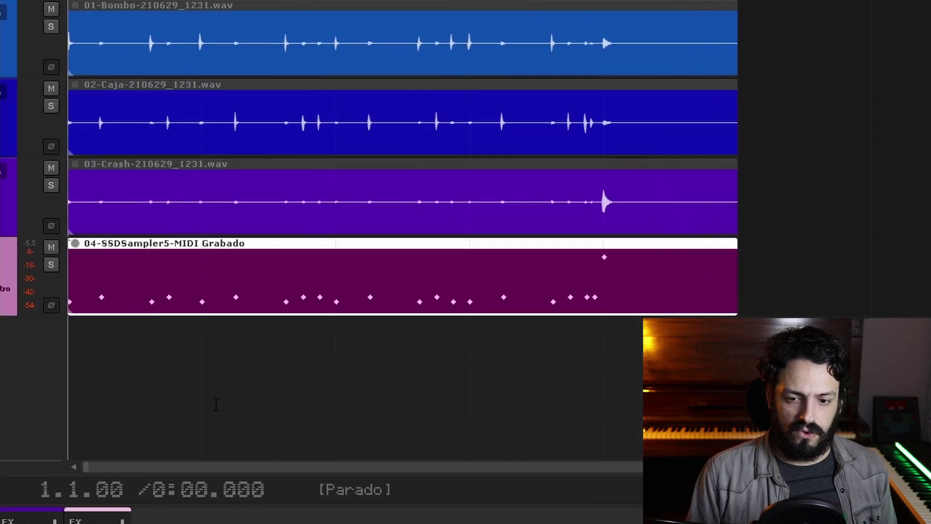
- Bypass ReaGate on Bombo, Caja and Crash, disarm SSDSampler5 and play the recorded MIDI item
left_click(54, 190)
left_click(57, 114)
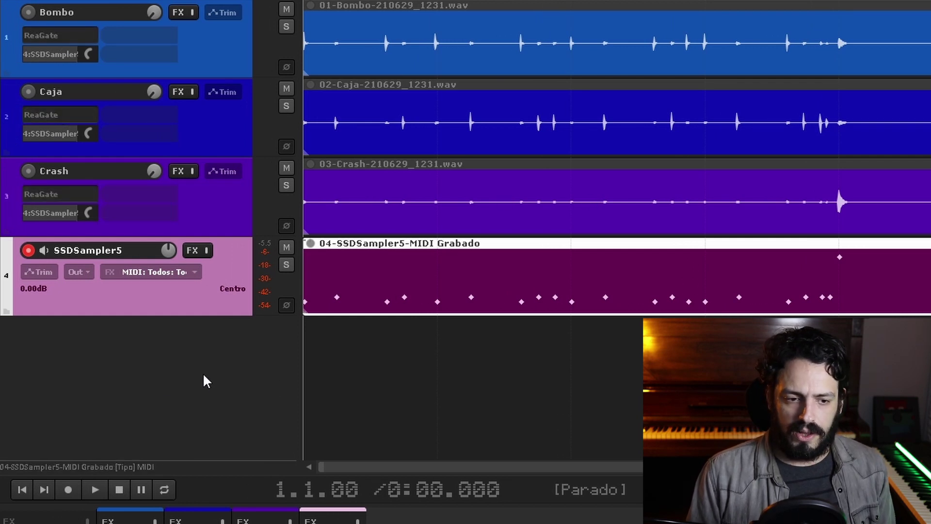
left_click(26, 251)
key("space")
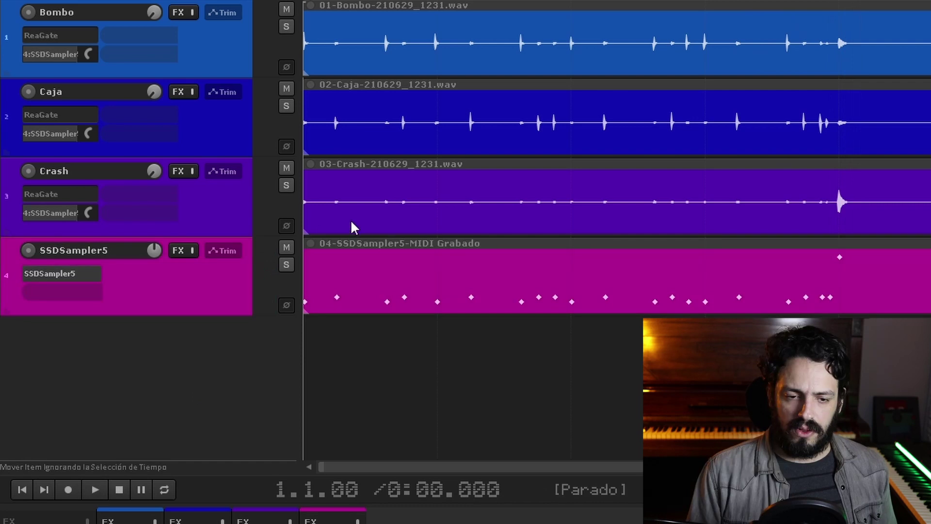
- Reset the volumes of Crash, Caja and Bombo, turn SSDSampler5 all the way down and play the original drums
double_click(151, 172)
double_click(155, 93)
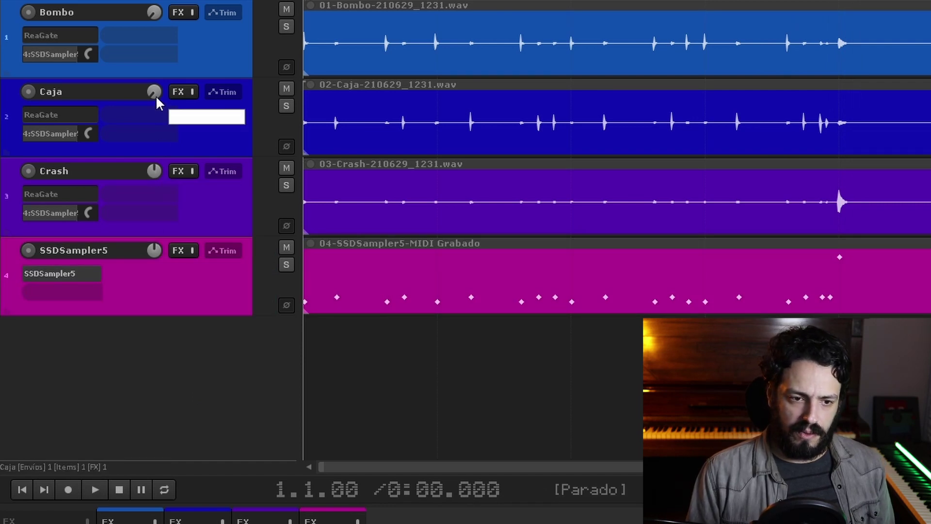
left_click_drag(154, 248, 155, 272)
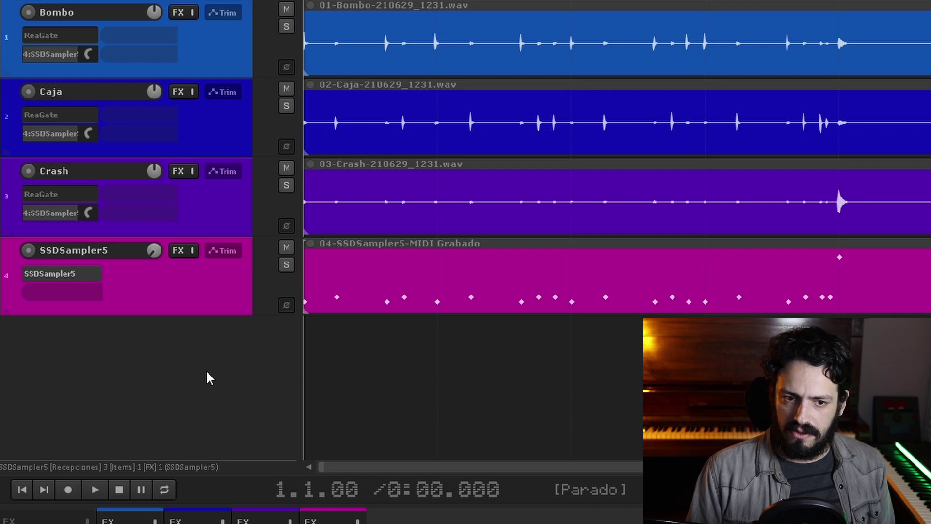
key("space")
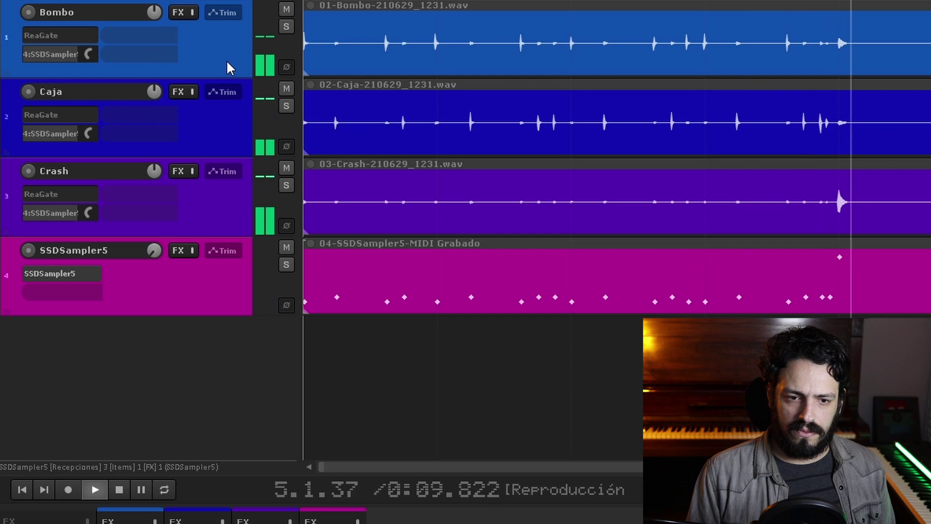
- Return Bombo, Caja and Crash to minimum volume, reset SSDSampler5's volume and play the sampled drums for comparison
key("space")
key("space")
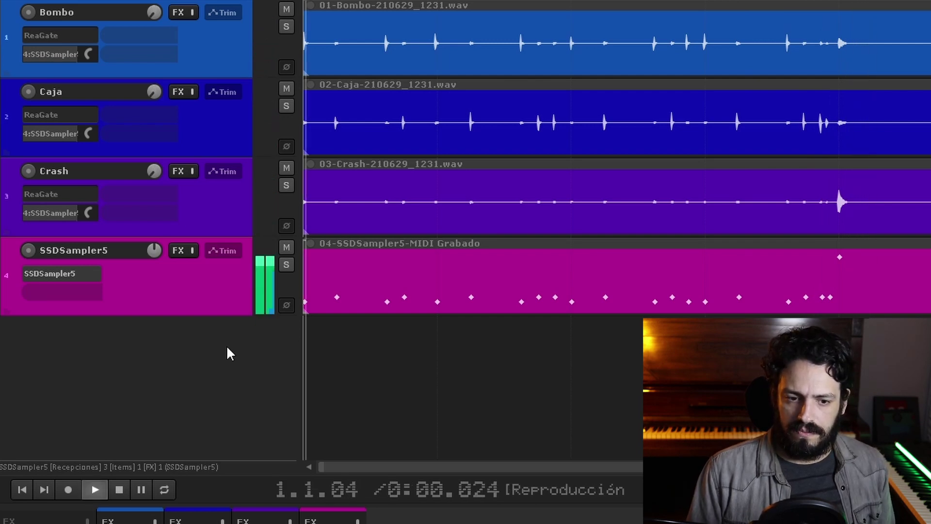